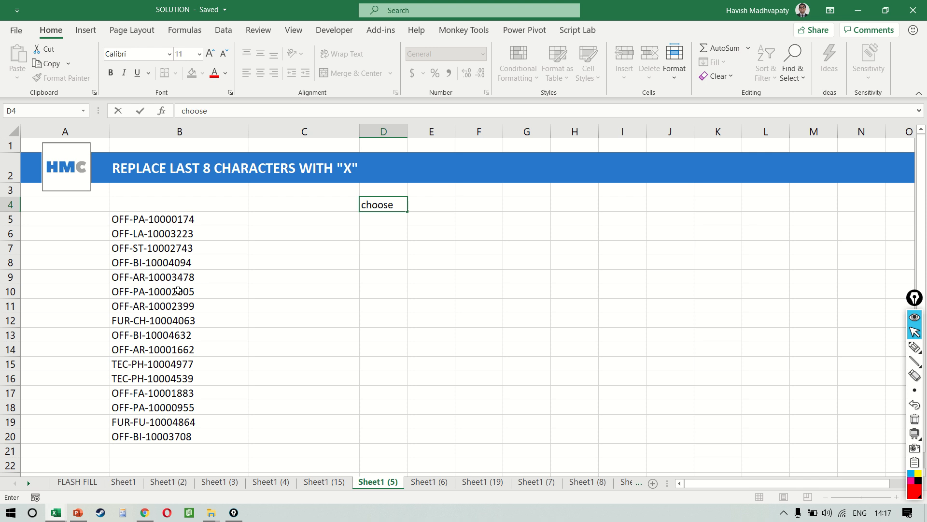
Complete the label in D4 so that it reads "choose how many numbers"
type("how many nu")
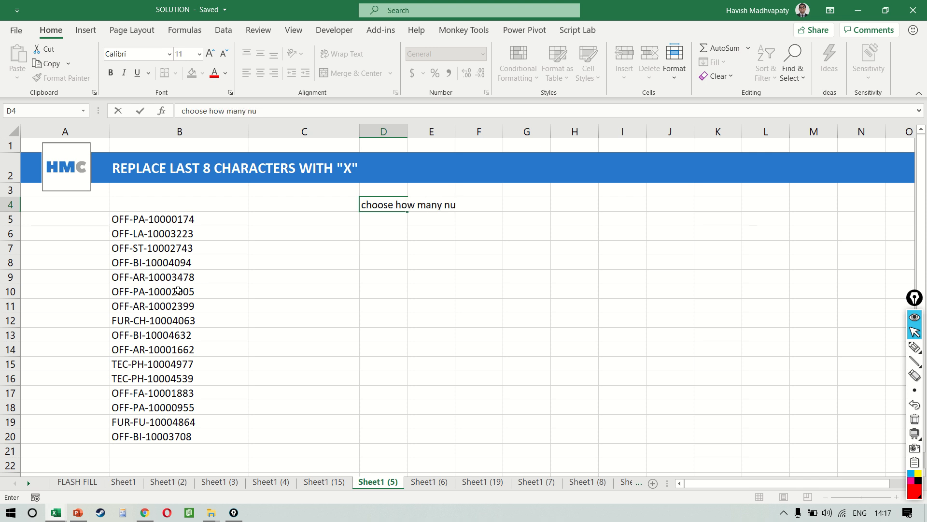
type("mbers")
key("Return")
Enter 8 in G4 and give the cell a yellow fill
key("Up")
key("Right")
key("Right")
key("Right")
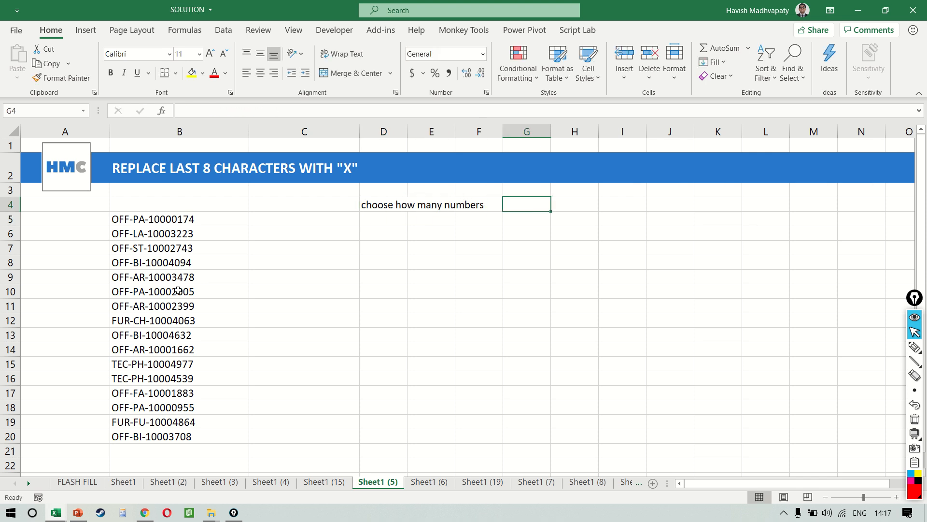
type("8")
key("Return")
key("Up")
left_click(192, 73)
Start a formula in C5 that takes the first 7 characters of B5 with LEFT
key("Down")
key("Left")
key("Left")
key("Left")
key("Left")
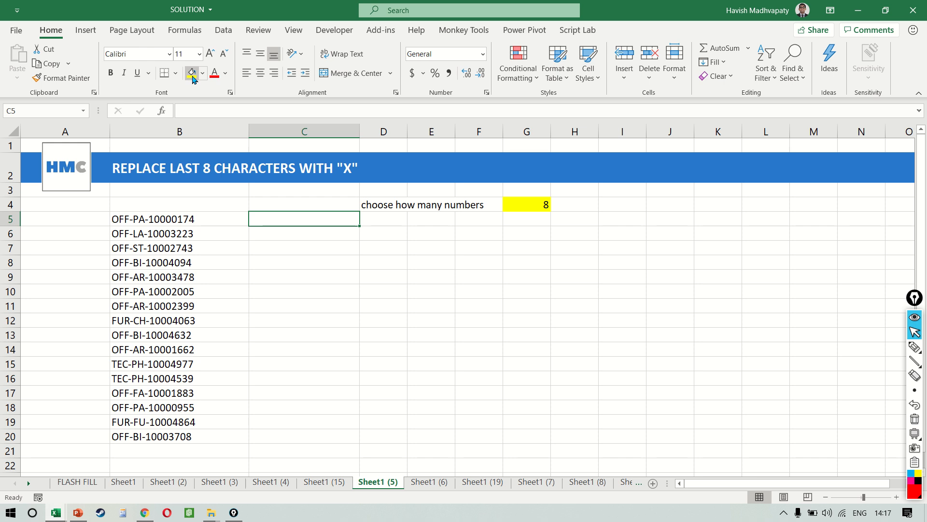
type("=")
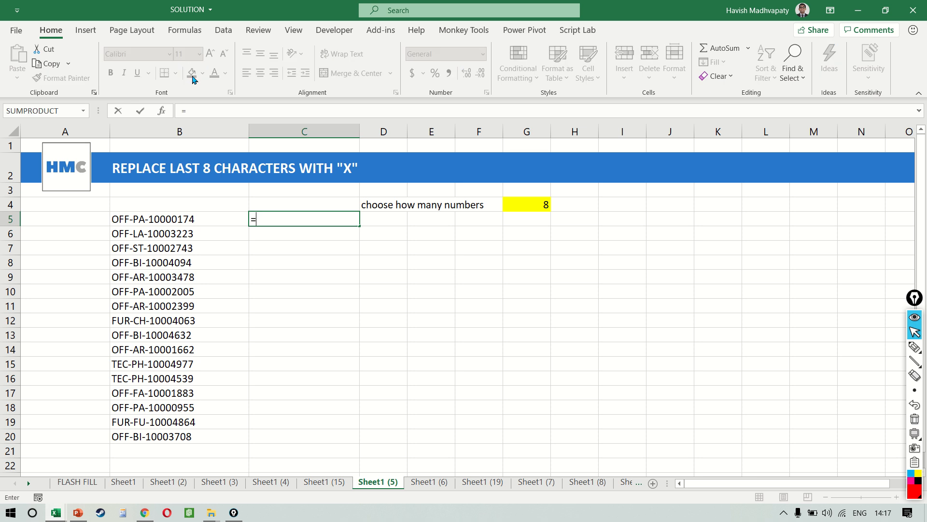
type("left")
key("Tab")
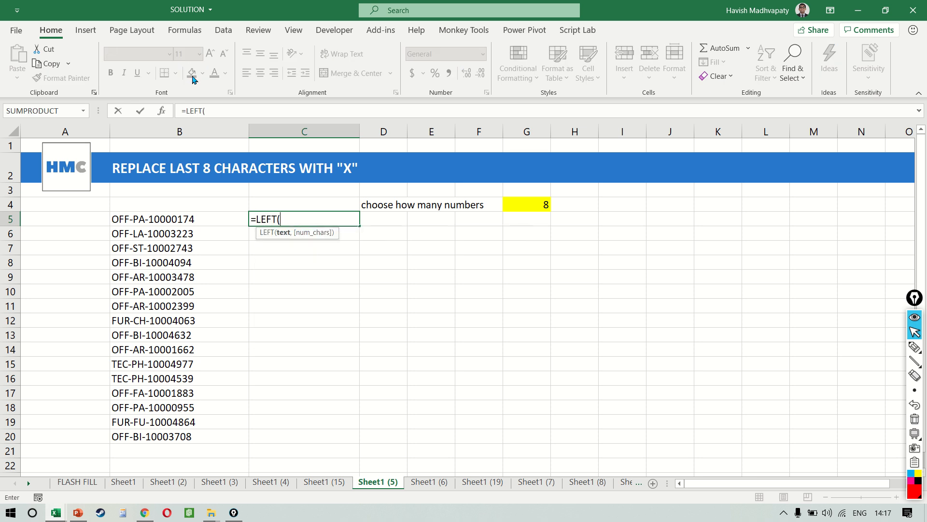
key("Left")
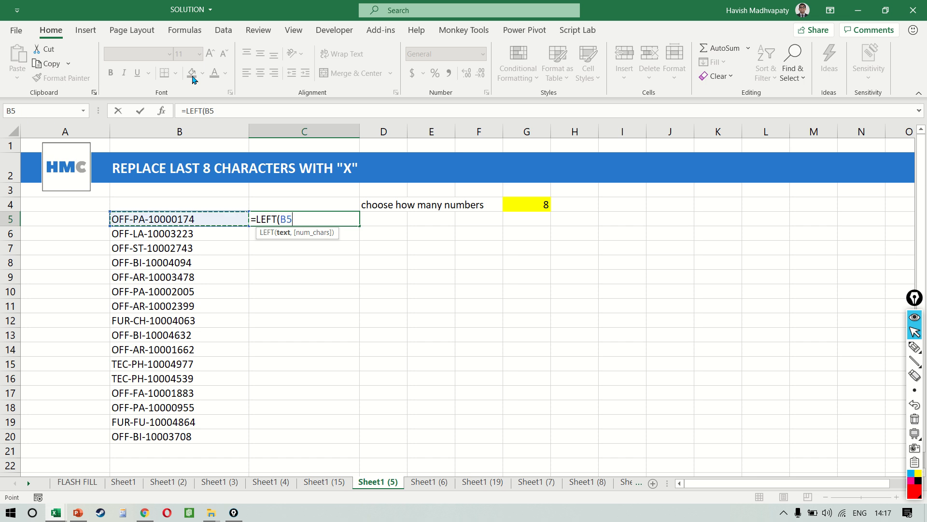
type(",7)")
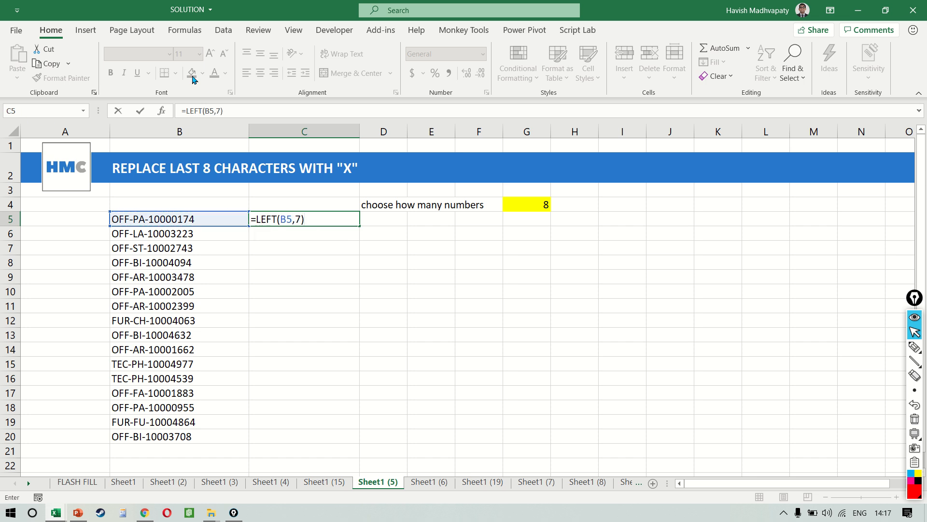
Join the text "xxxxxxxx" to the LEFT part of the C5 formula and enter the formula
type(" &")
key("shift+space")
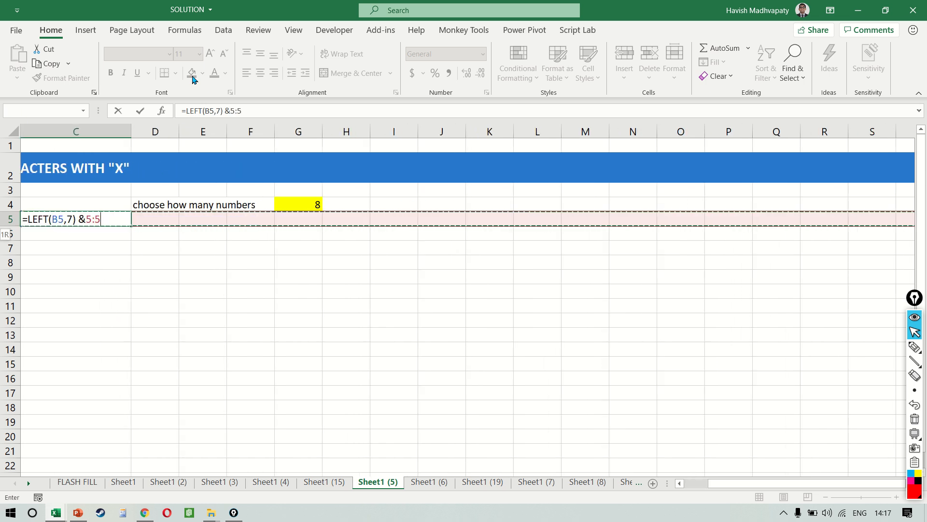
key("BackSpace")
key("BackSpace")
key("BackSpace")
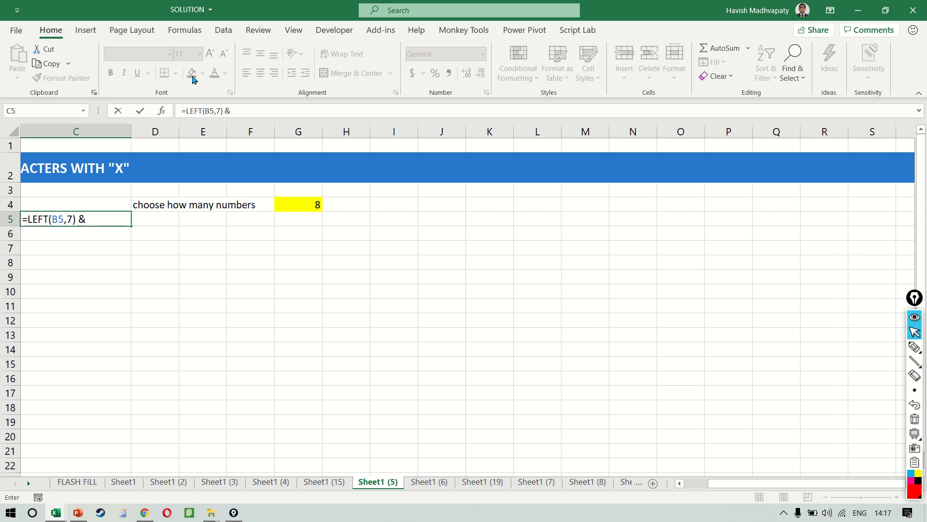
left_click(303, 206)
key("BackSpace")
key("BackSpace")
type("\"xxxxxxxx\")")
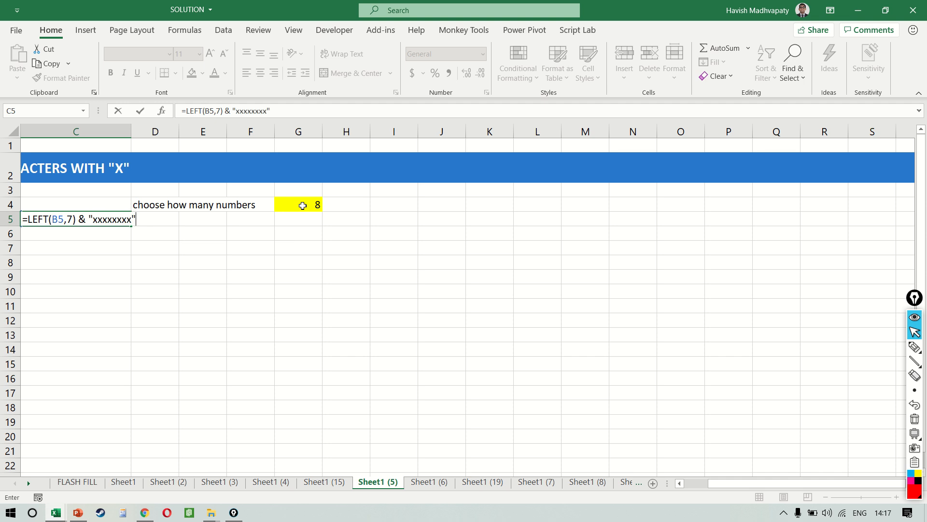
key("Return")
key("Return")
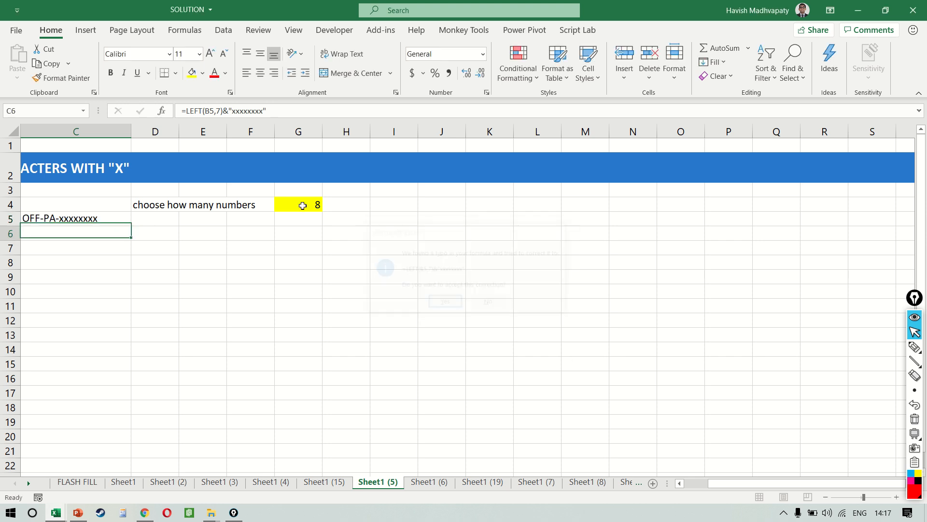
Fill the C5 formula down to C20, alongside the last code in column B
key("Left")
key("Up")
key("ctrl+Down")
key("Right")
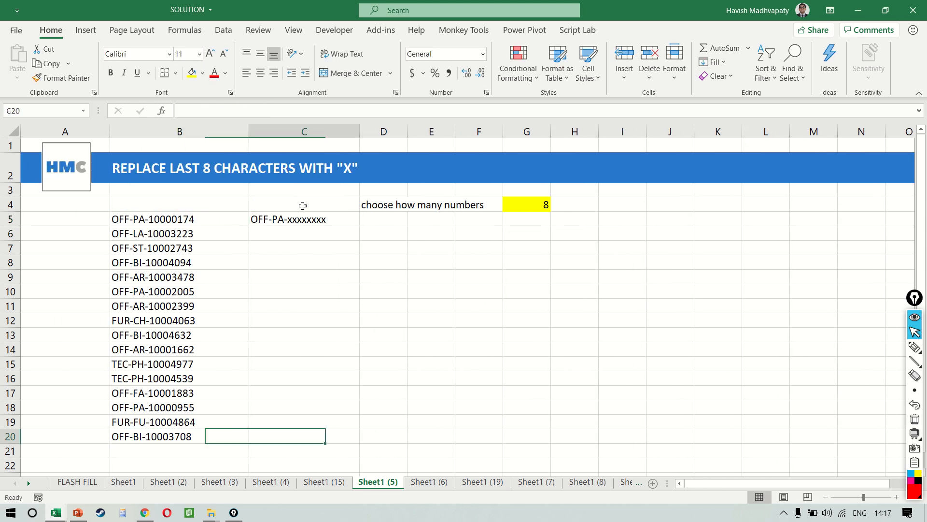
key("ctrl+shift+Up")
key("ctrl+d")
key("ctrl+Up")
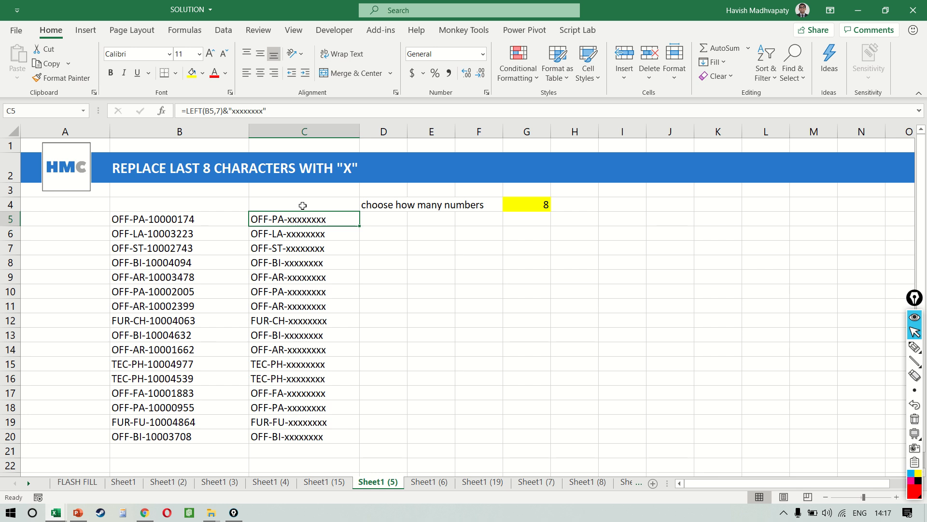
Set the number of characters in G4 to 6
key("F2")
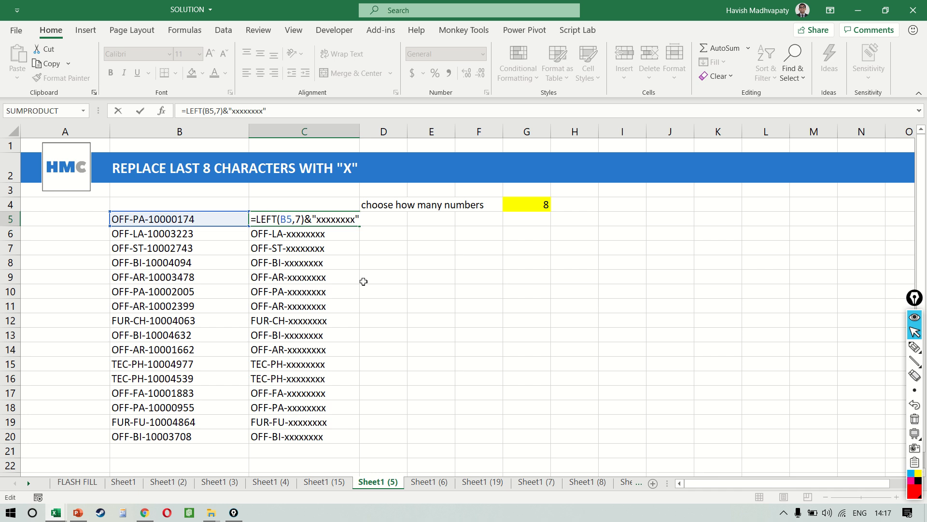
left_click(515, 209)
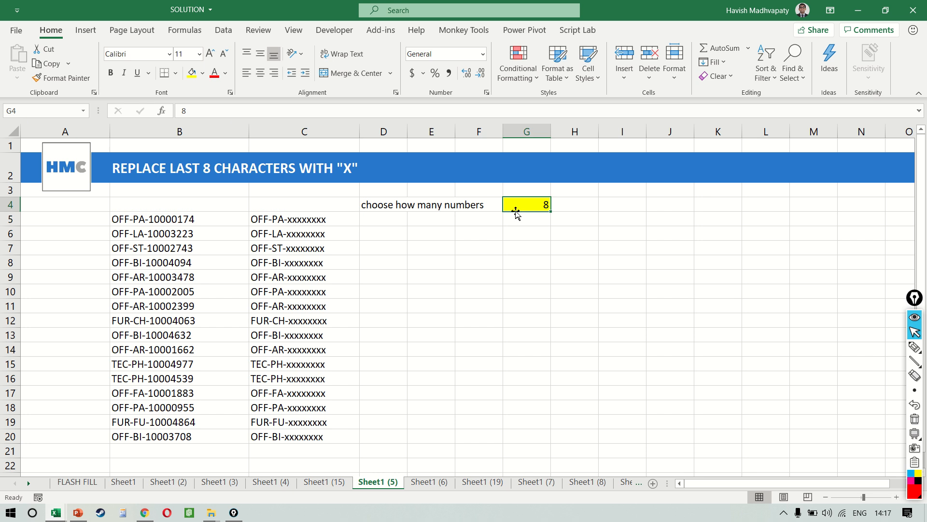
type("6")
left_click(315, 284)
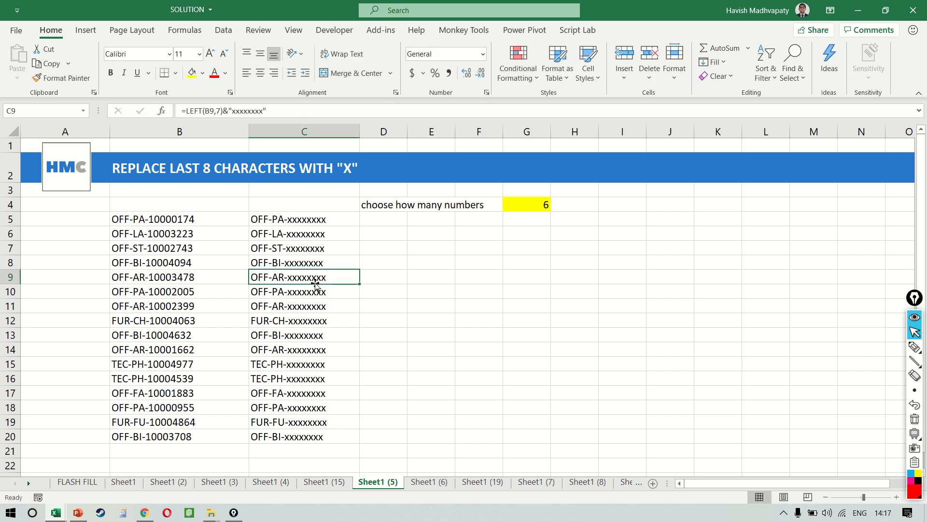
Remove the fixed text "xxxxxxxx" from the C5 formula, keeping the LEFT(B5,7) part
key("Up")
key("Up")
key("Up")
key("Up")
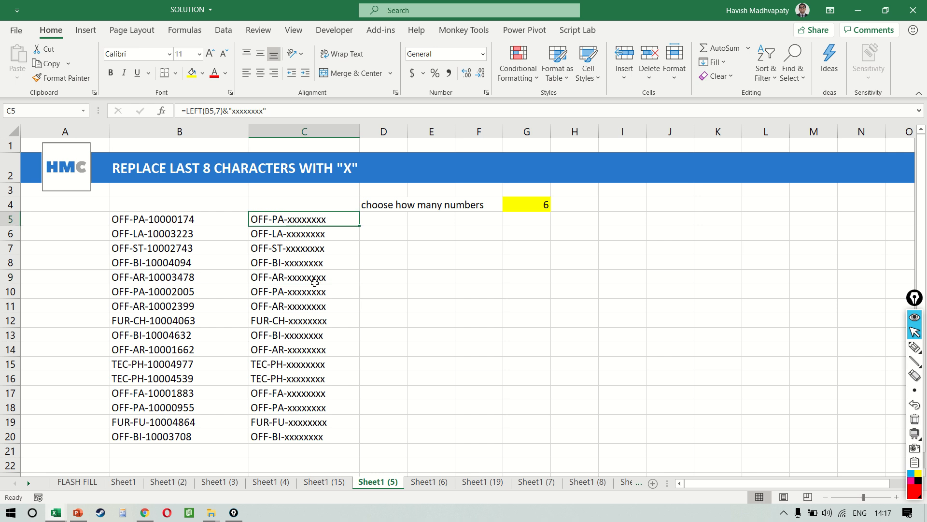
key("F2")
key("shift+Left")
key("shift+Left")
key("shift+Left")
key("shift+Left")
key("shift+Left")
key("shift+Left")
key("shift+Left")
key("shift+Left")
key("shift+Left")
key("shift+Left")
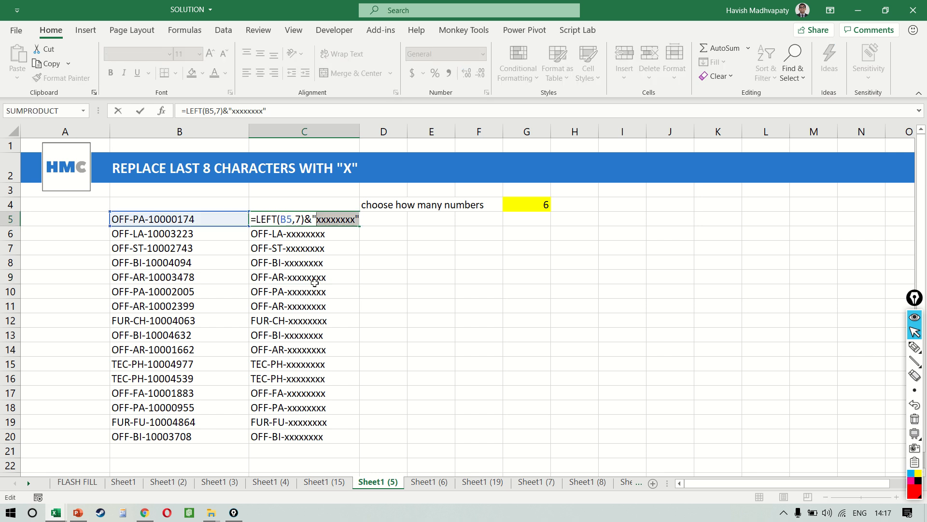
key("shift+Left")
key("Left")
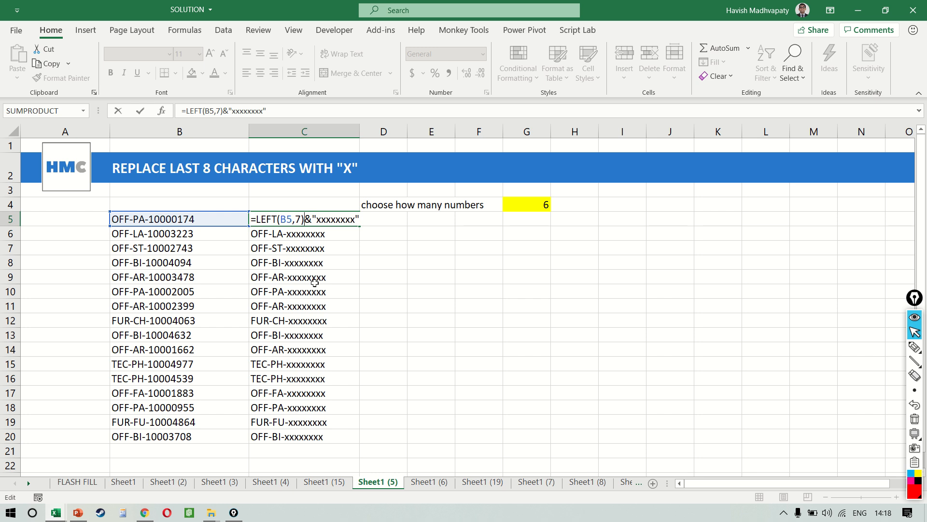
key("Right")
key("shift+End")
key("Delete")
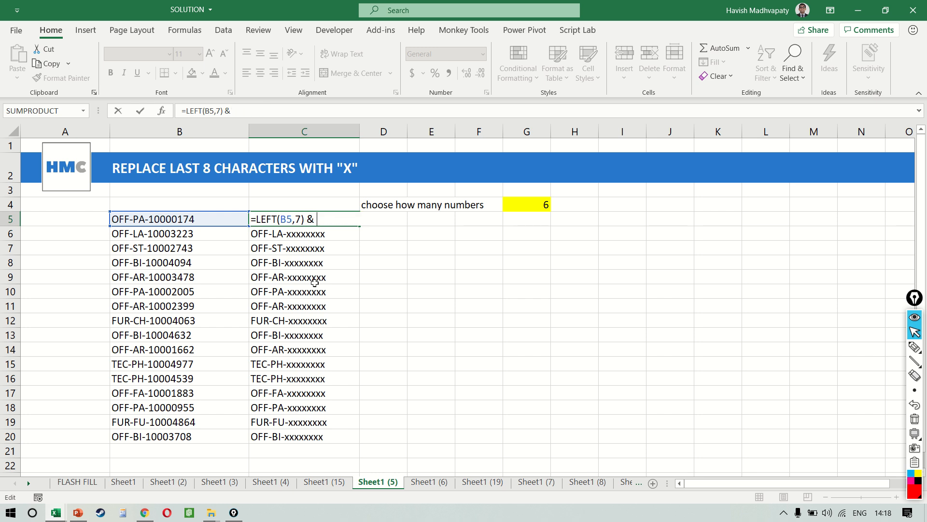
Complete the C5 formula with REPT("x",$G$4), joined by an ampersand to the LEFT part
type("rep")
key("Tab")
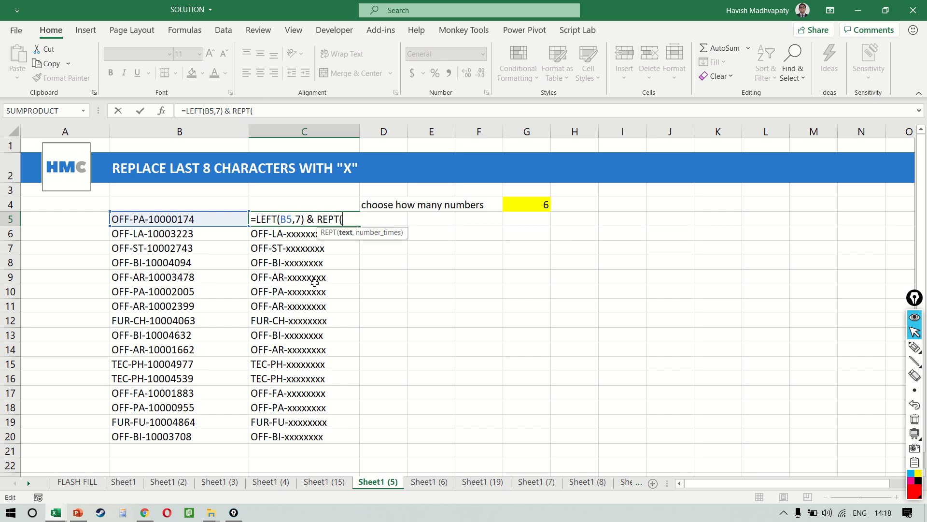
type("\"x\",")
left_click(534, 206)
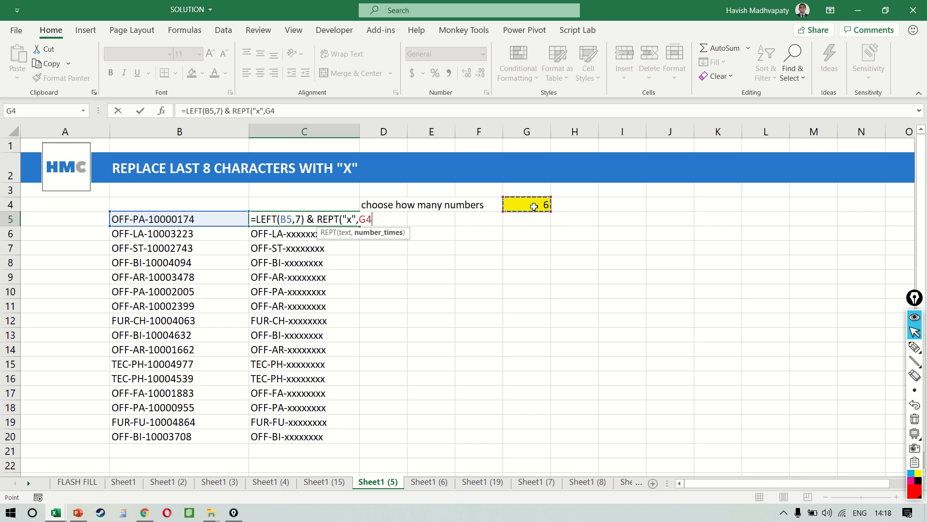
key("F4")
type(")")
key("Return")
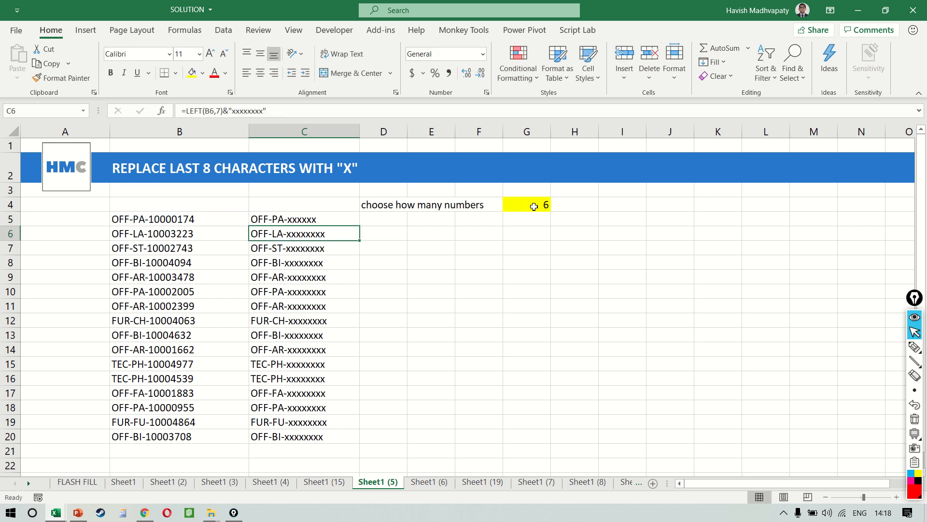
Fill the revised C5 formula down through C20
key("Up")
key("ctrl+shift+Down")
key("ctrl+d")
key("Right")
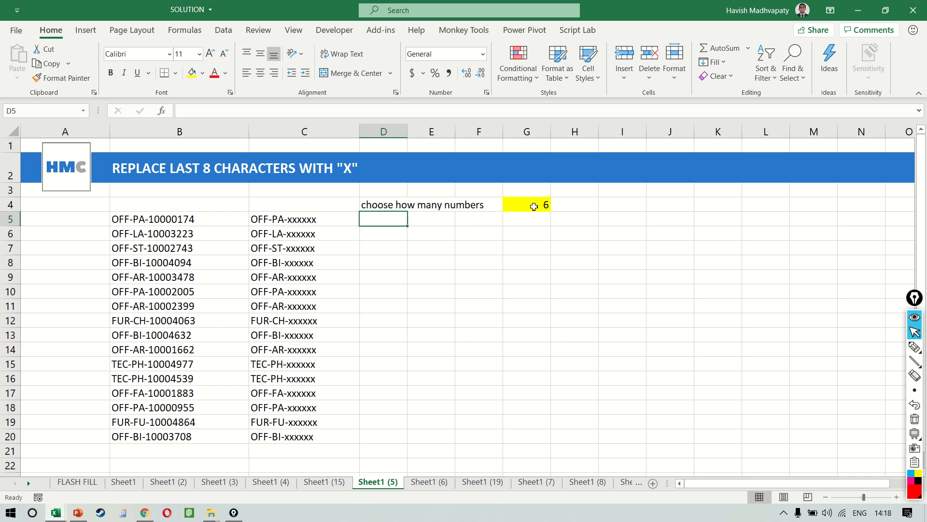
Try 1, 4 and 8 in turn as the number of characters in G4
key("Right")
key("Up")
key("Right")
key("Right")
type("1")
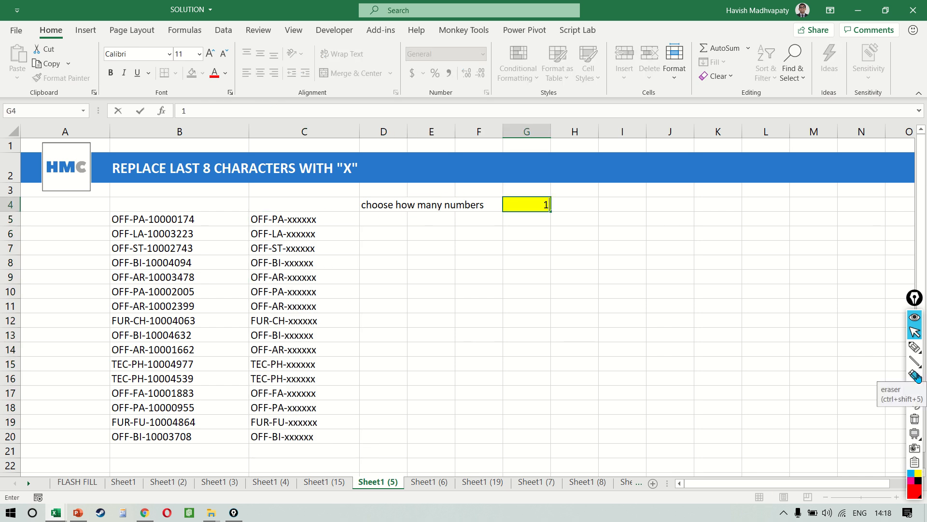
key("Return")
key("Up")
type("4")
key("Return")
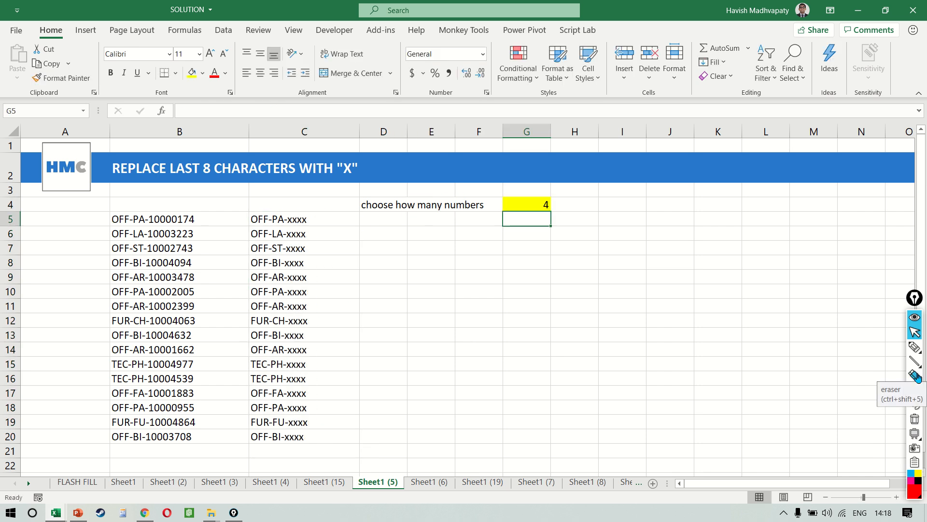
key("Up")
type("8")
key("Return")
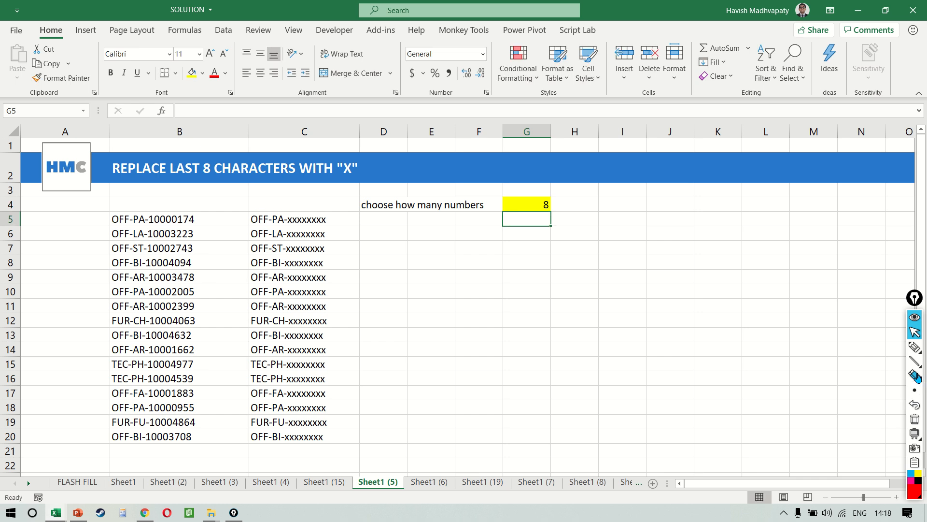
left_click(914, 360)
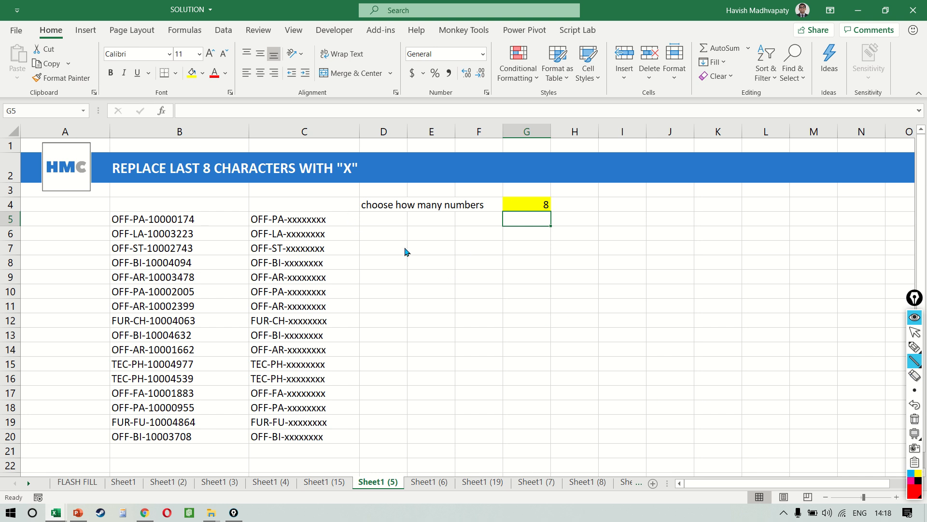
left_click(529, 190)
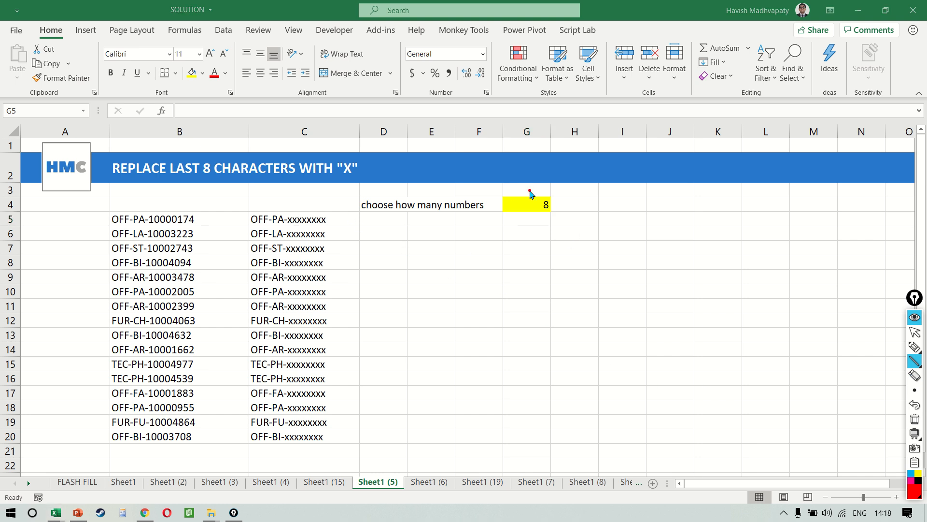
key("ctrl+shift+2")
Set the number of characters in G4 to 4
left_click(530, 202)
type("4")
key("Return")
left_click(531, 201)
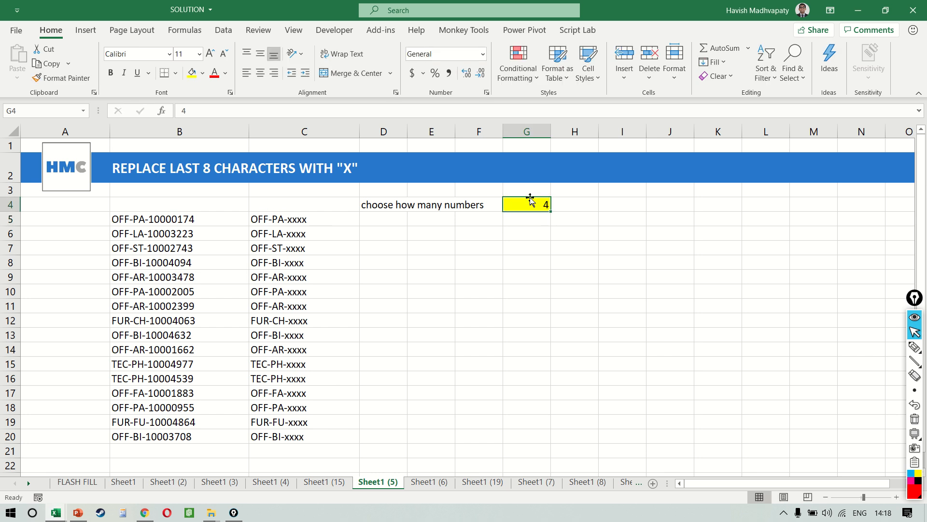
Mark the front part of the B5 code with an underline and its last four digits with an overline, and clear both marks
key("ctrl+shift+4")
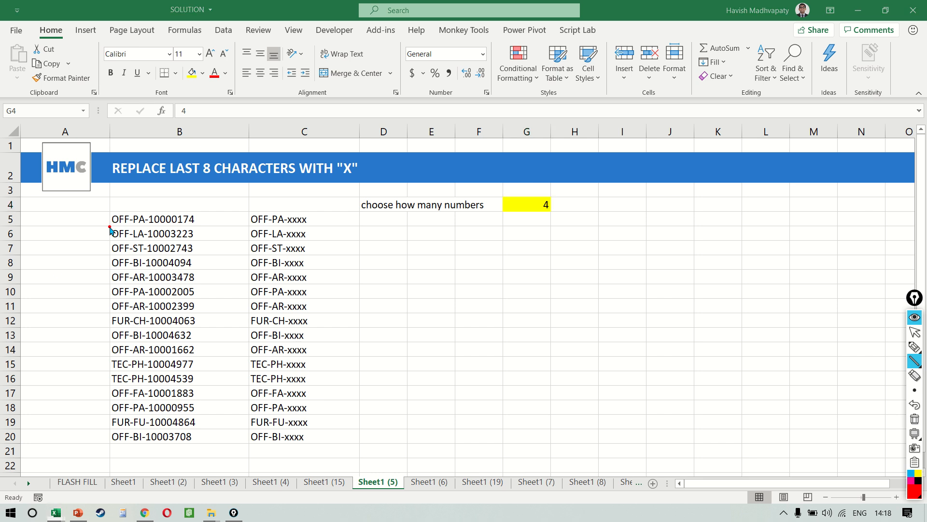
left_click_drag(110, 226, 170, 227)
left_click_drag(173, 209, 194, 211)
key("Escape")
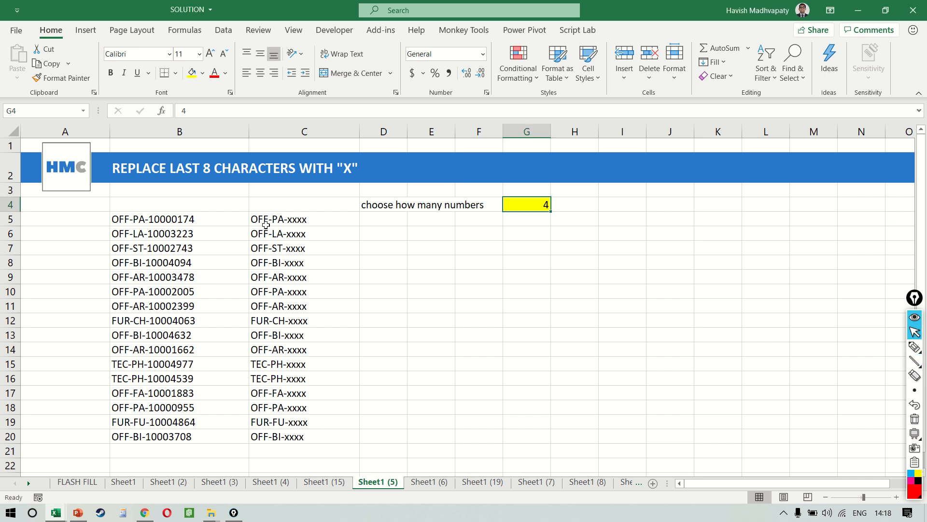
Examine the REPT part of the C5 formula by highlighting it within the cell
left_click(266, 223)
key("F2")
key("Left")
key("shift+Left")
key("shift+Left")
key("shift+Left")
key("shift+Left")
key("shift+Left")
key("shift+Left")
key("shift+Left")
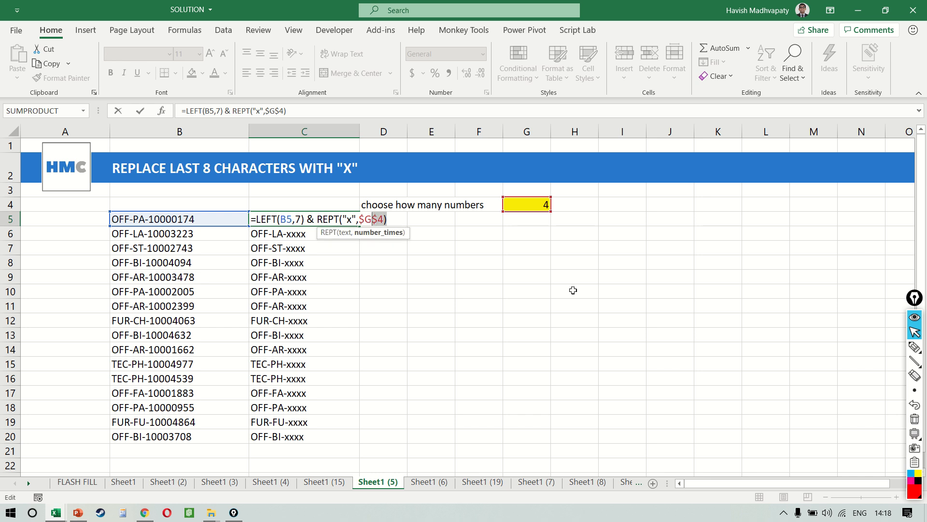
key("shift+Left")
key("shift+Left")
key("shift+Left")
key("shift+Left")
key("shift+Left")
key("shift+Left")
key("shift+Left")
key("shift+Left")
key("shift+Right")
key("shift+Right")
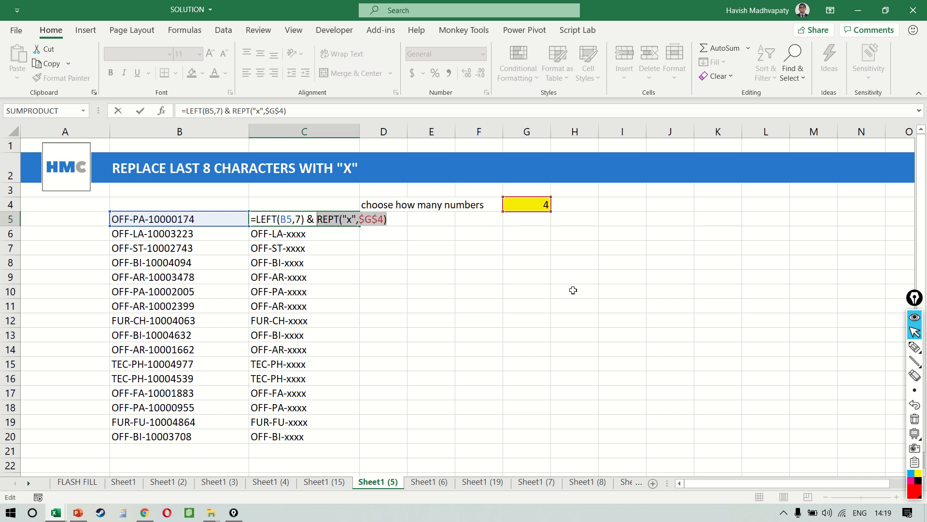
Replace the fixed 7 in C5's LEFT function with LEN(B5)-G4 and apply the formula down to C20
key("Left")
key("Left")
key("Left")
key("Left")
key("Left")
key("shift+Left")
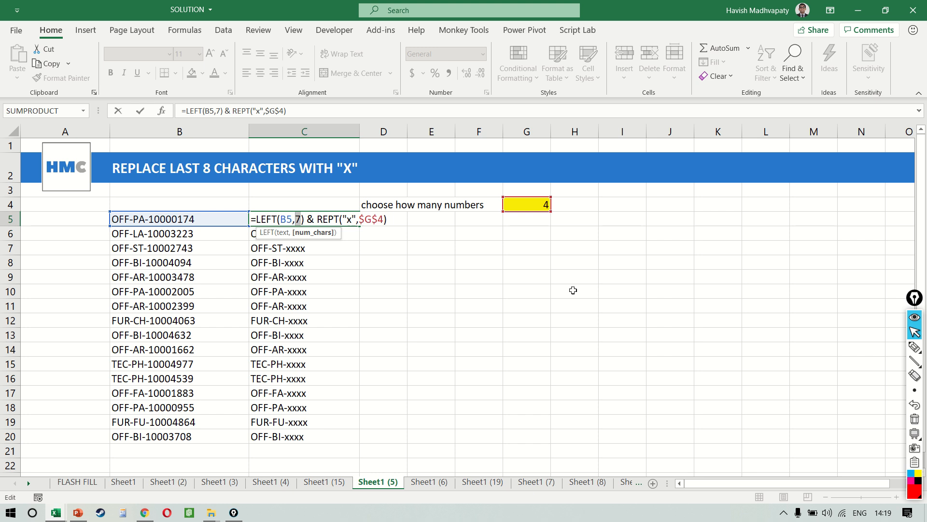
type("len(")
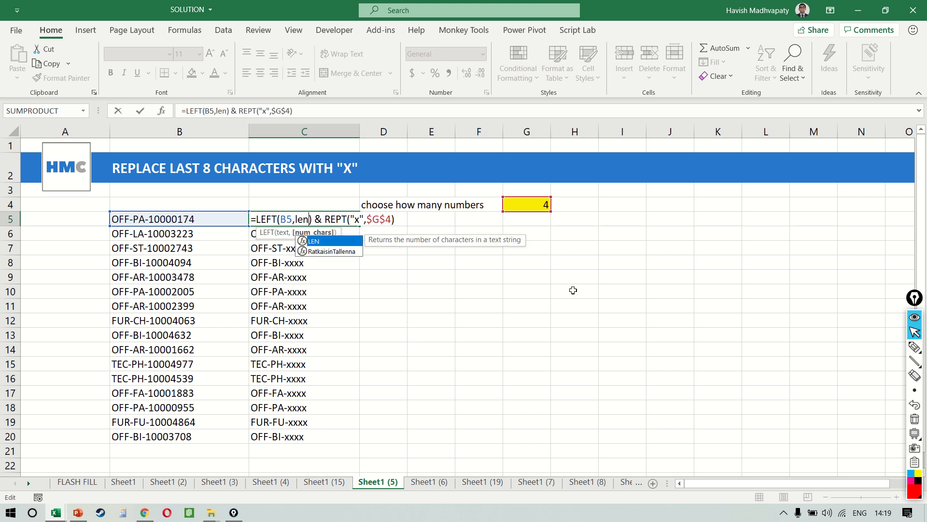
type("b")
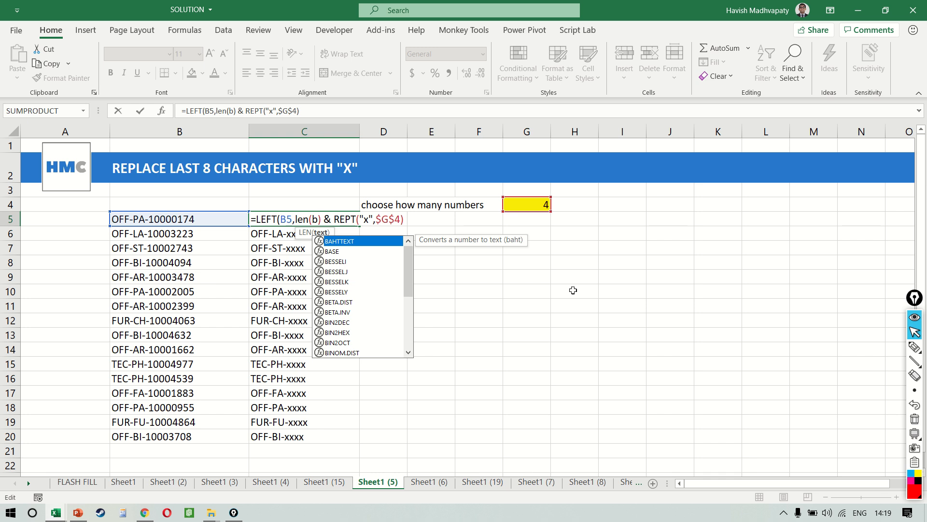
type("5)")
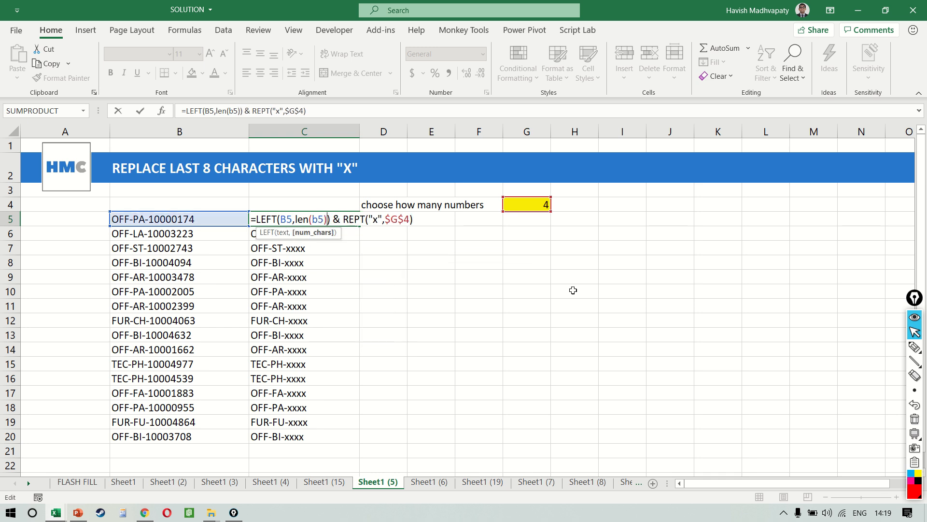
type("-")
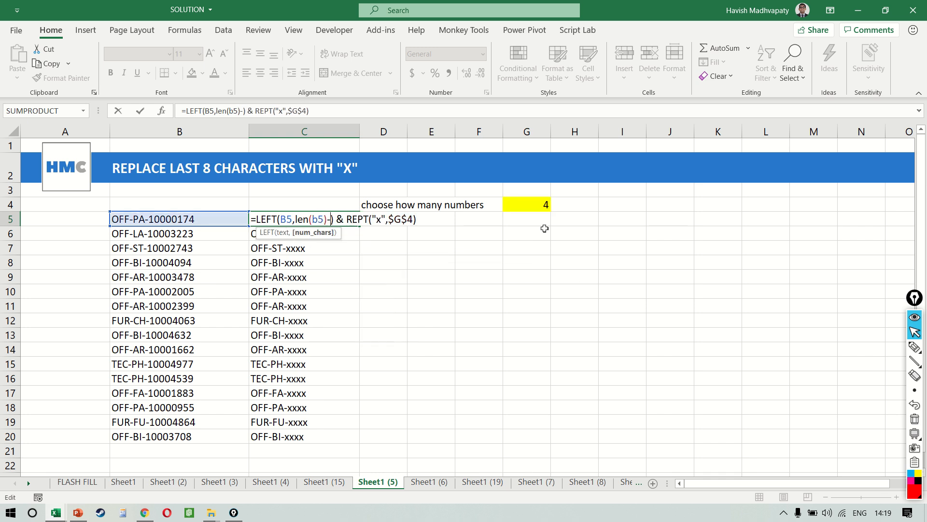
left_click(538, 207)
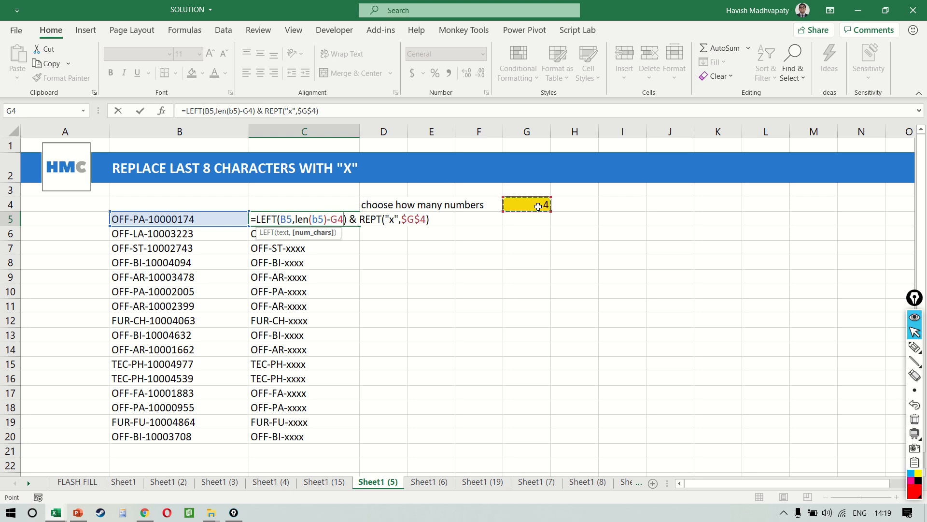
key("Return")
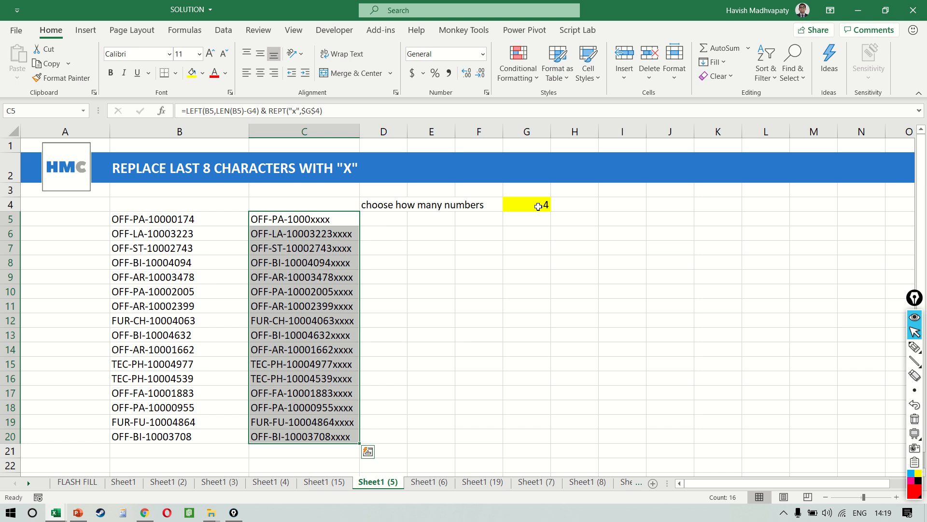
Make the G4 reference inside the LEFT part of the C5 formula absolute as $G$4
key("Down")
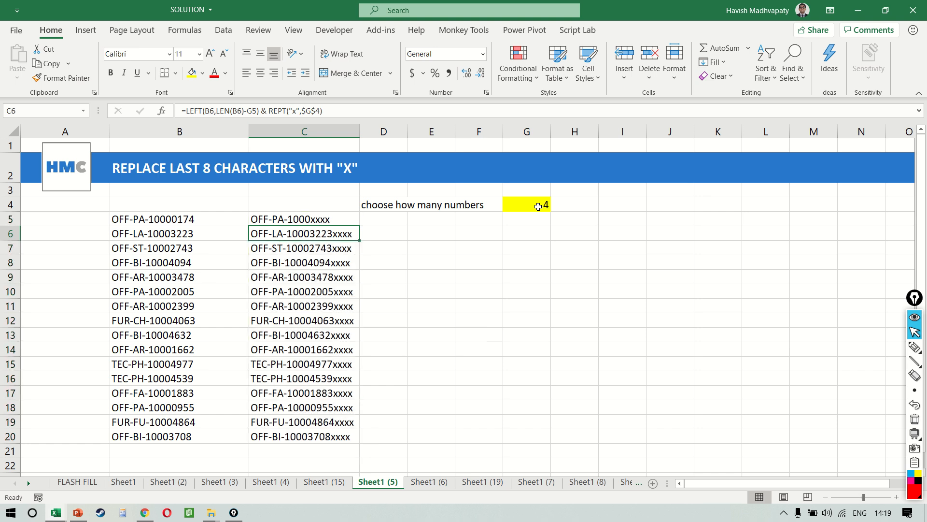
key("Up")
key("F2")
key("Left")
key("Left")
key("Left")
key("Left")
key("Left")
key("Left")
key("Left")
key("Left")
key("Left")
key("Left")
key("Left")
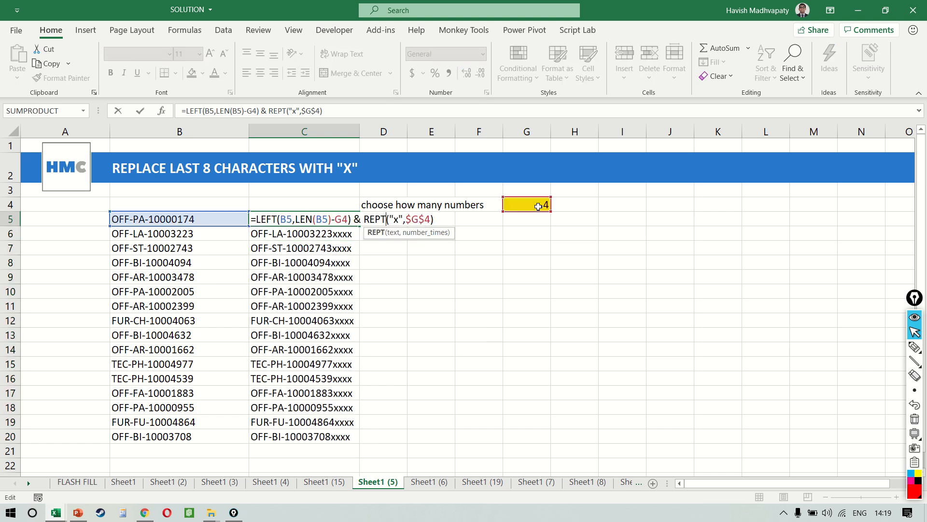
key("Left")
key("Left")
key("Left")
key("Left")
key("Left")
key("Left")
key("Left")
key("Left")
key("Left")
key("F4")
key("Return")
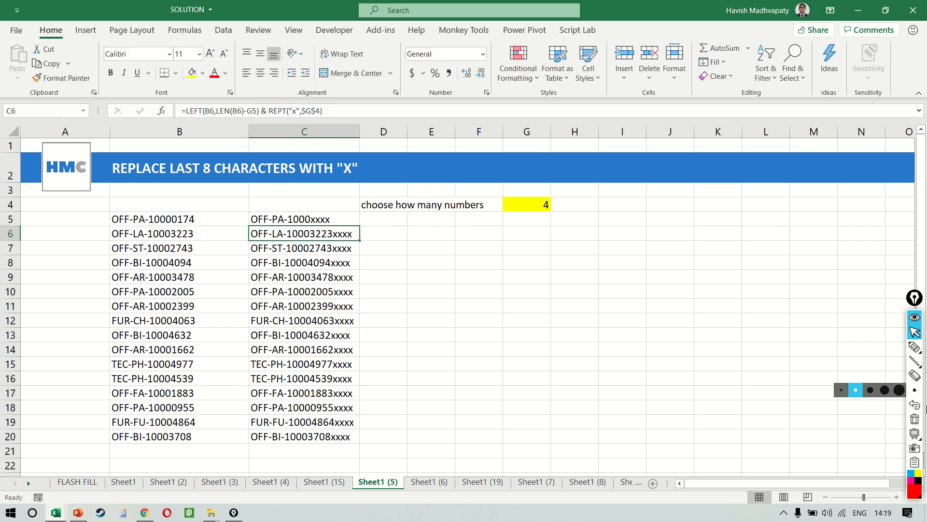
Copy the corrected C5 formula down through C20
key("Up")
key("ctrl+c")
key("ctrl+shift+Down")
key("ctrl+v")
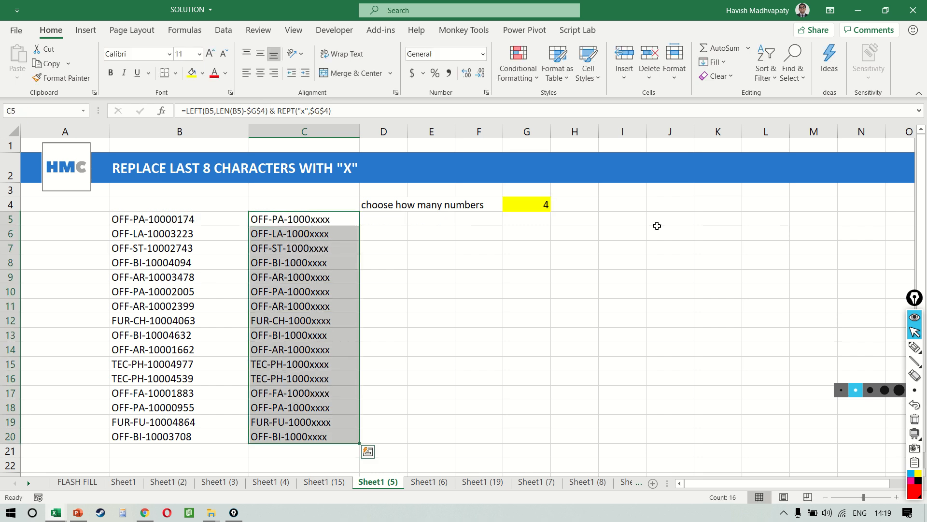
Set the number of characters in G4 to 0 to test the formula
left_click(475, 216)
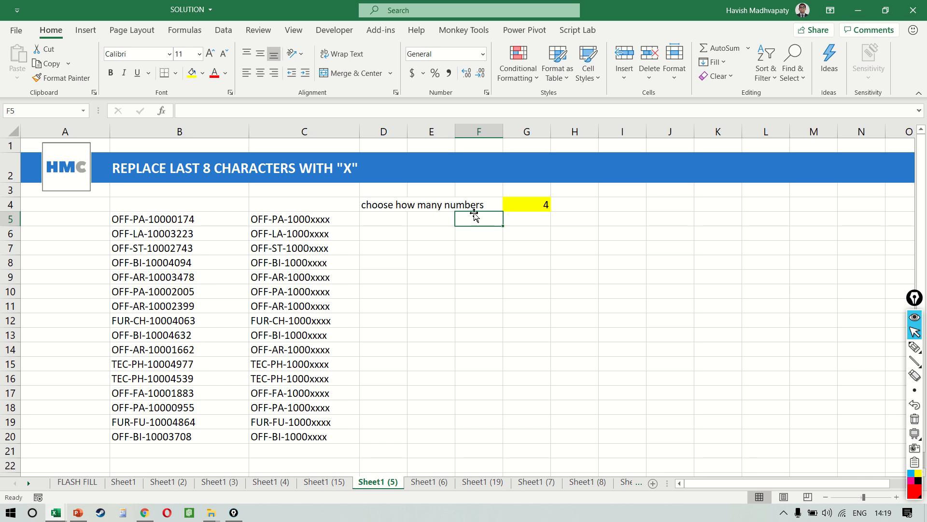
key("Left")
key("Left")
key("Left")
key("Up")
key("Right")
key("Right")
key("Right")
key("Right")
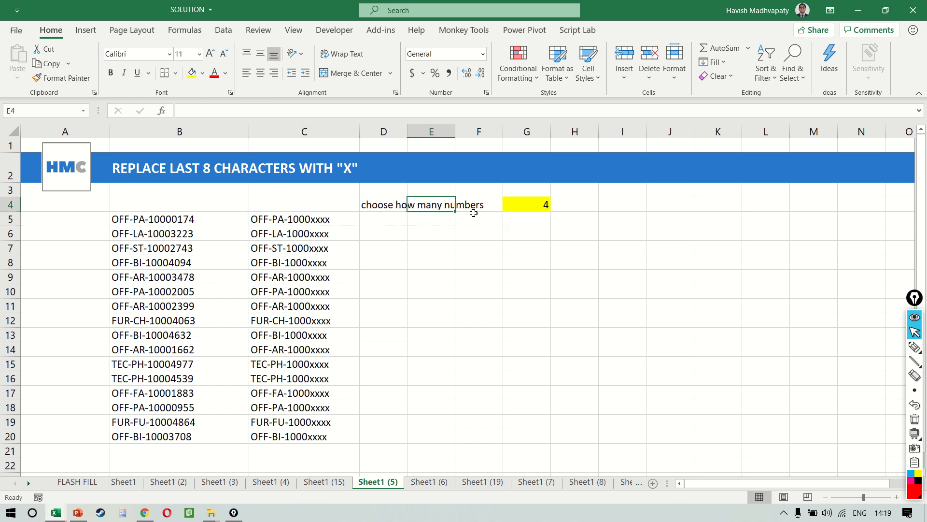
type("0")
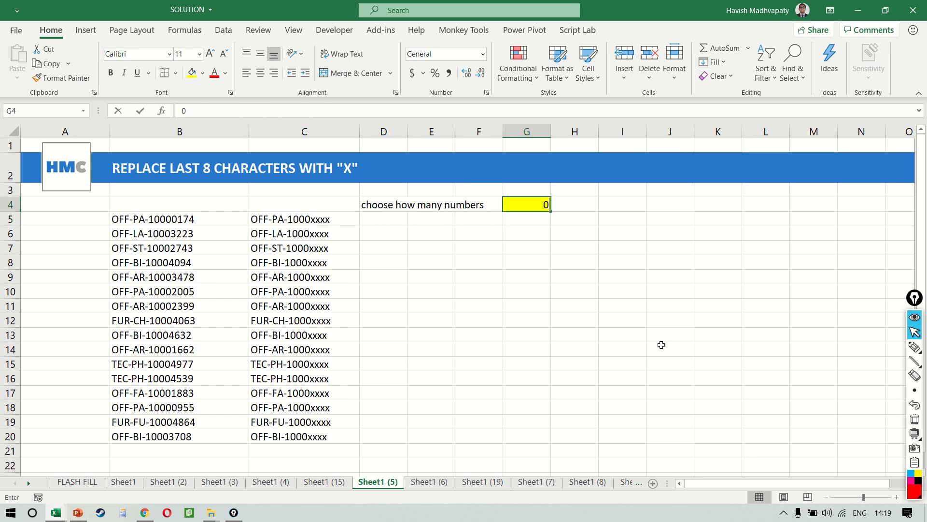
key("Return")
key("Left")
key("Left")
key("Left")
key("Left")
key("Left")
key("Left")
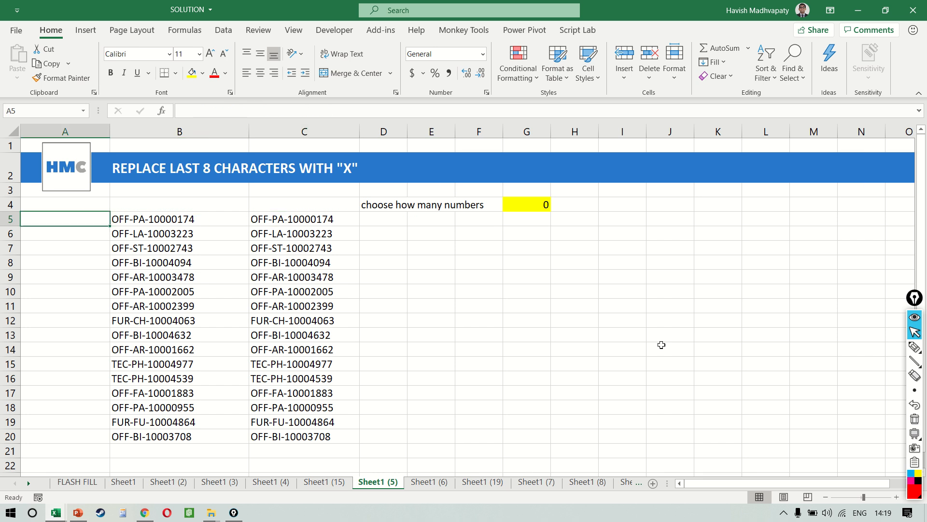
Set the number of characters in G4 to 1 and select B5:C5 to compare the original and masked codes
key("Right")
key("Right")
key("Up")
key("Right")
key("Right")
key("Right")
key("Right")
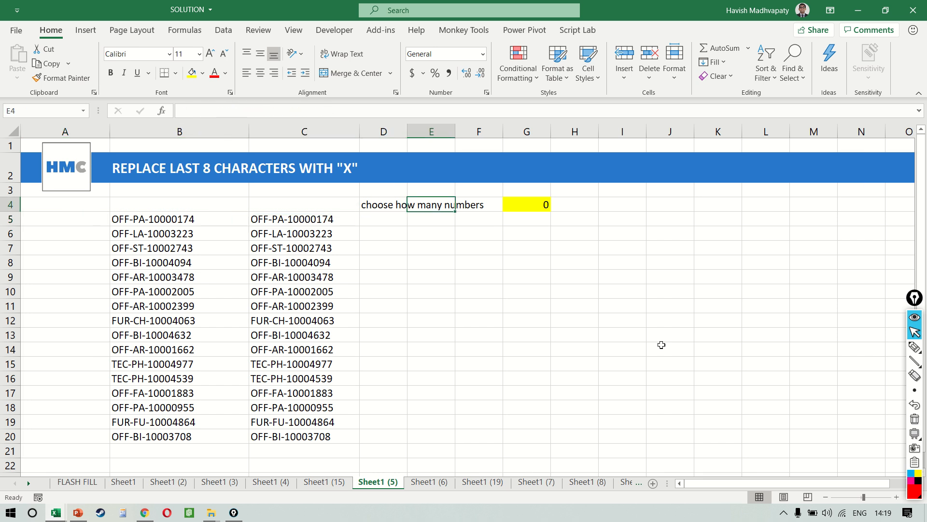
type("1")
key("Return")
key("Left")
key("Left")
key("Left")
key("Left")
key("Left")
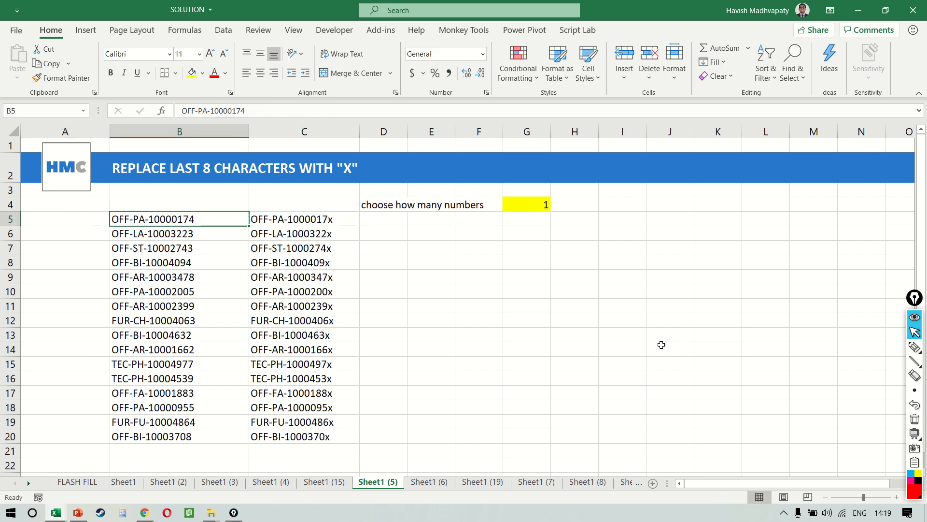
key("shift+Right")
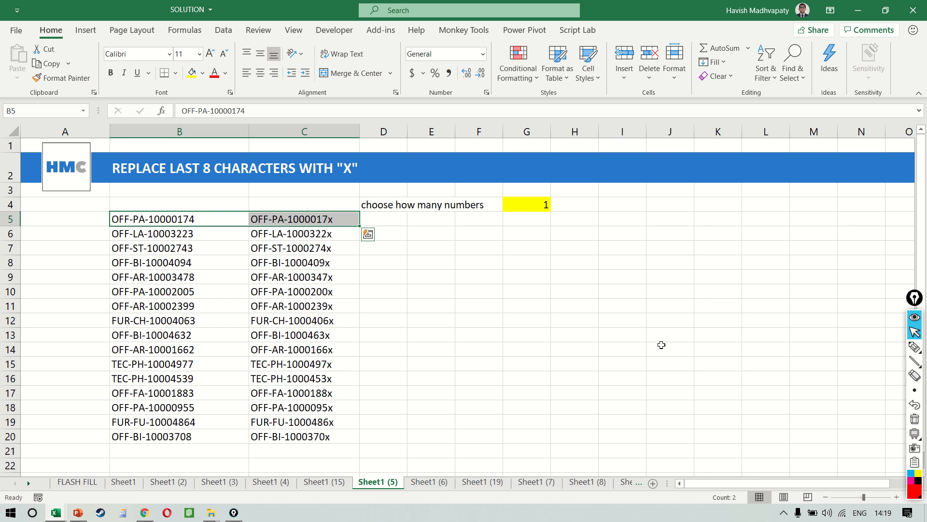
Set the number of characters in G4 to 4 and return to the first code row
key("Right")
key("Up")
key("Right")
key("Right")
key("Right")
key("Right")
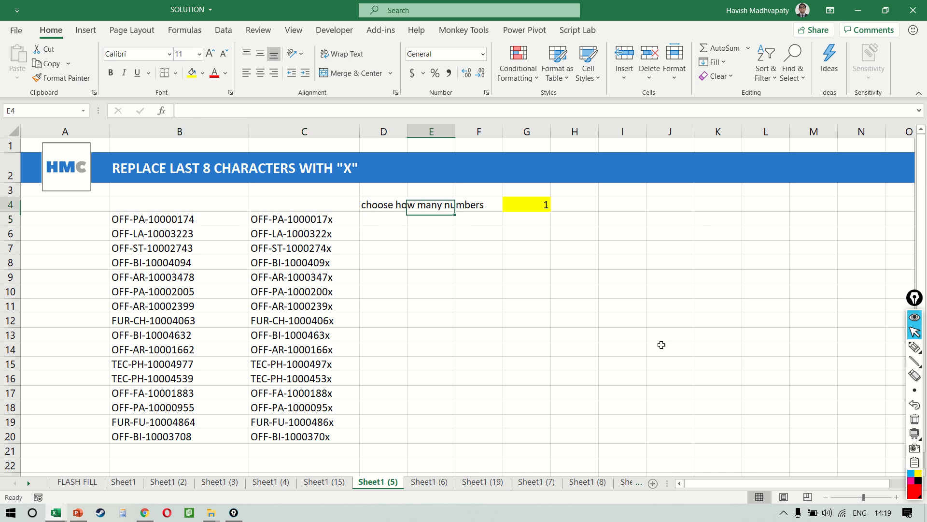
type("4")
key("Return")
key("Left")
key("Left")
key("Left")
key("Left")
key("Left")
key("Left")
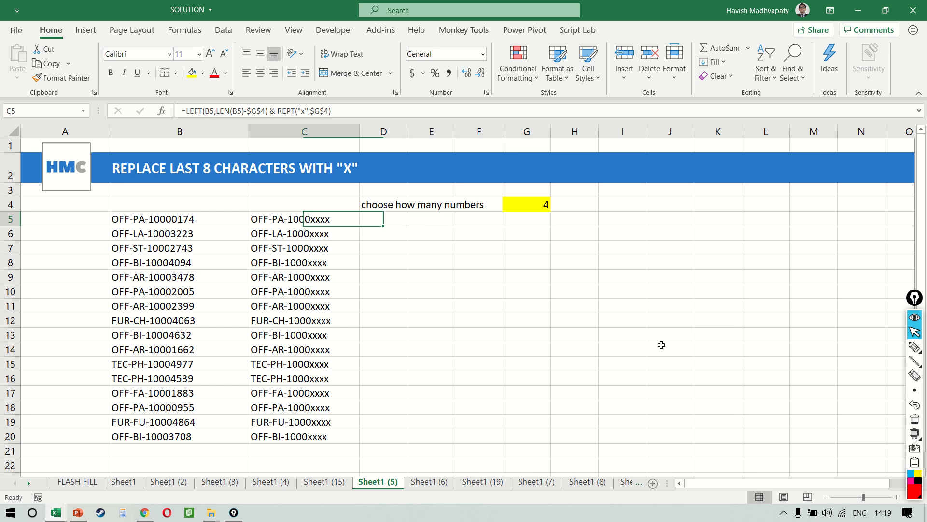
key("Right")
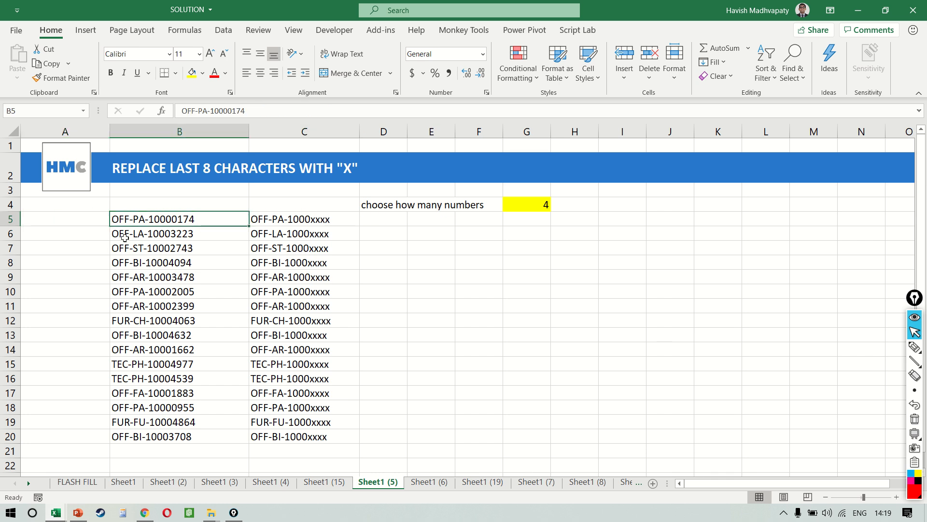
Mark the front part and last four digits of the B5 code with lines, box the x characters in C5, and clear all marks
key("ctrl+shift+8")
mouse_move(109, 232)
left_mouse_down()
mouse_move(174, 232)
mouse_move(200, 210)
left_mouse_up()
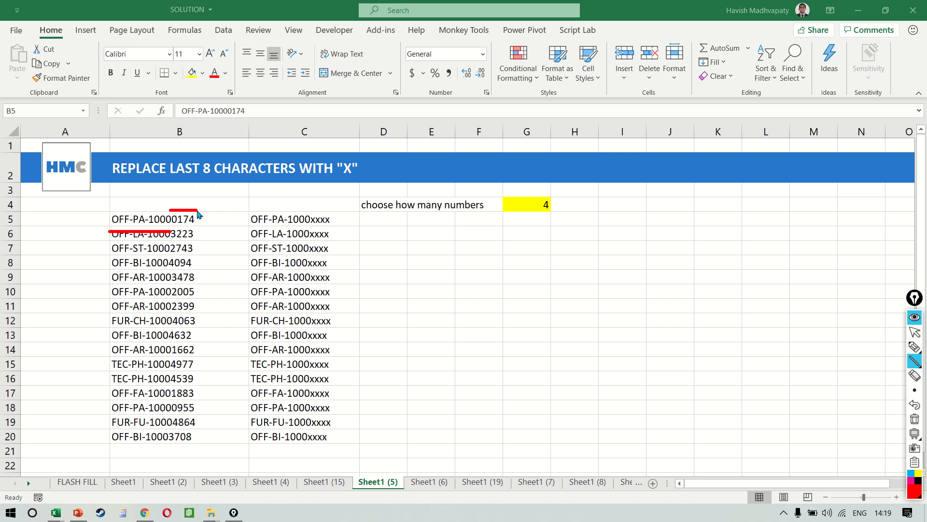
key("ctrl+shift+9")
mouse_move(306, 211)
left_mouse_down()
mouse_move(335, 242)
mouse_move(334, 215)
mouse_move(334, 229)
left_mouse_up()
key("ctrl+shift+7")
key("ctrl+shift+2")
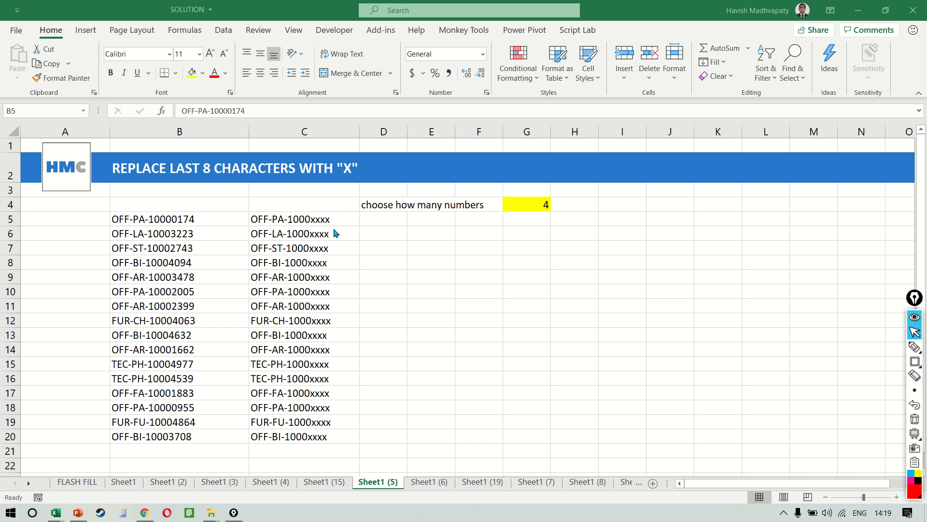
Examine the LEN(B5) and $G$4 parts of the C5 formula by highlighting each within the cell
key("alt+Tab")
key("Right")
key("F2")
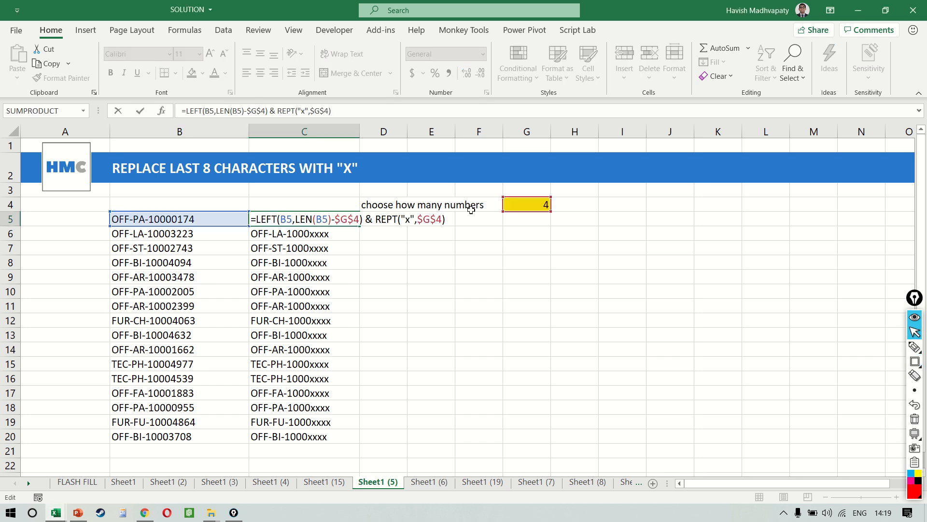
left_click(360, 217)
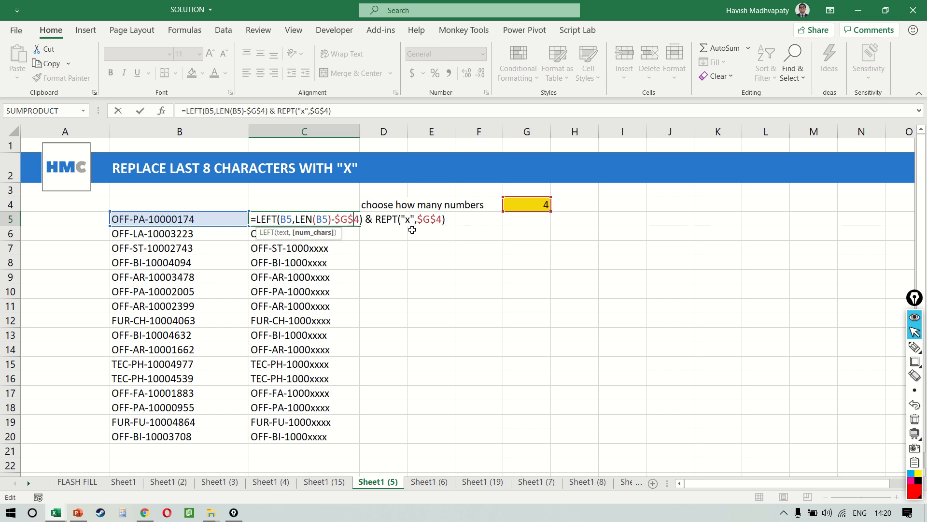
key("Left")
key("Left")
key("Left")
key("Left")
key("Left")
key("Left")
key("Left")
key("Left")
key("shift+Right")
key("shift+Right")
key("shift+Right")
key("shift+Right")
key("shift+Right")
key("shift+Right")
key("shift+Right")
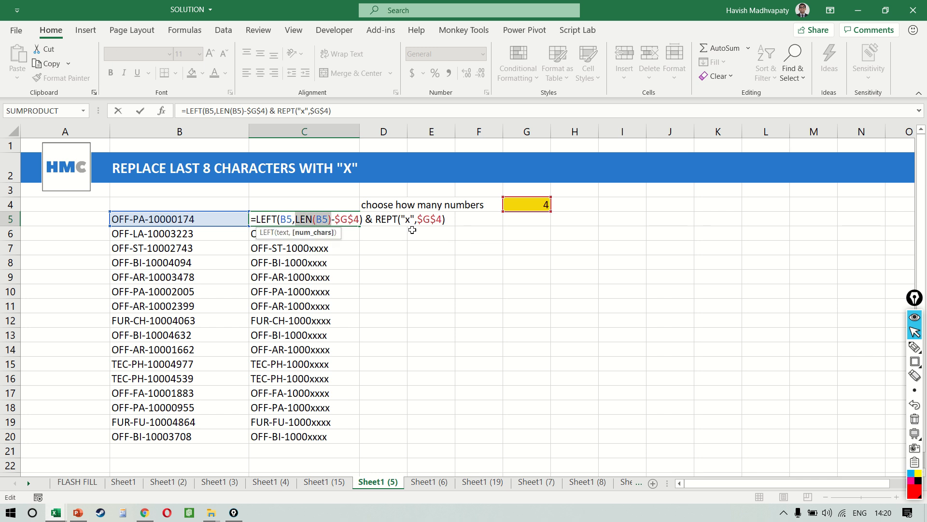
key("Right")
key("Right")
key("shift+Right")
key("shift+Right")
key("shift+Right")
key("shift+Right")
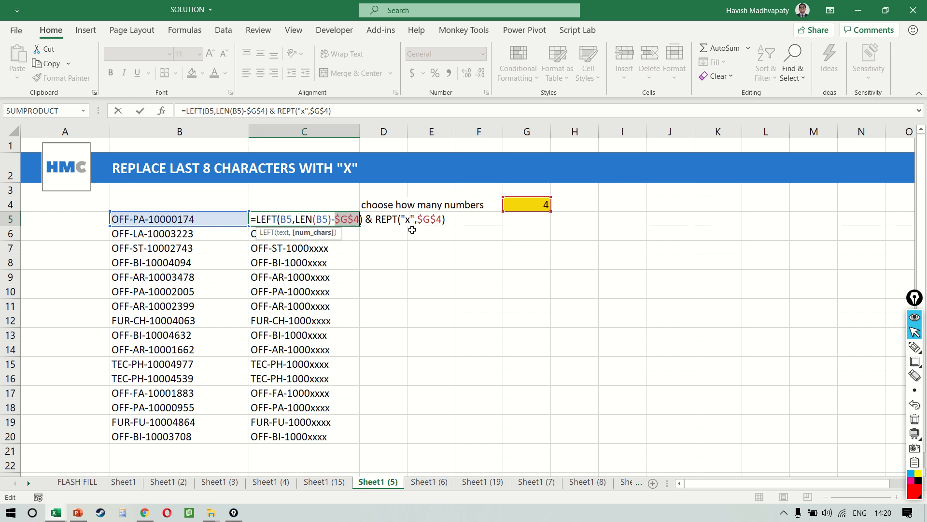
Examine the arguments of LEFT and the REPT part of the C5 formula by highlighting each within the cell
key("Left")
key("Left")
key("Left")
key("Left")
key("Left")
key("Left")
key("Left")
key("Left")
key("Left")
key("Left")
key("Left")
key("Left")
key("Left")
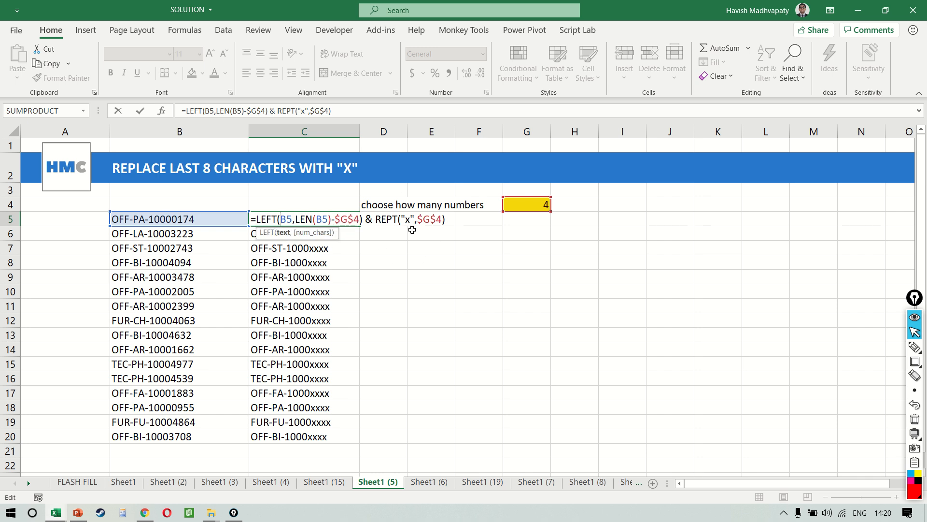
key("shift+Right")
key("shift+Right")
key("shift+Right")
key("shift+Right")
key("shift+Right")
key("shift+Right")
key("shift+Right")
key("shift+Right")
key("shift+Right")
key("shift+Right")
key("shift+Right")
key("shift+Right")
key("shift+Right")
key("shift+Right")
key("shift+Right")
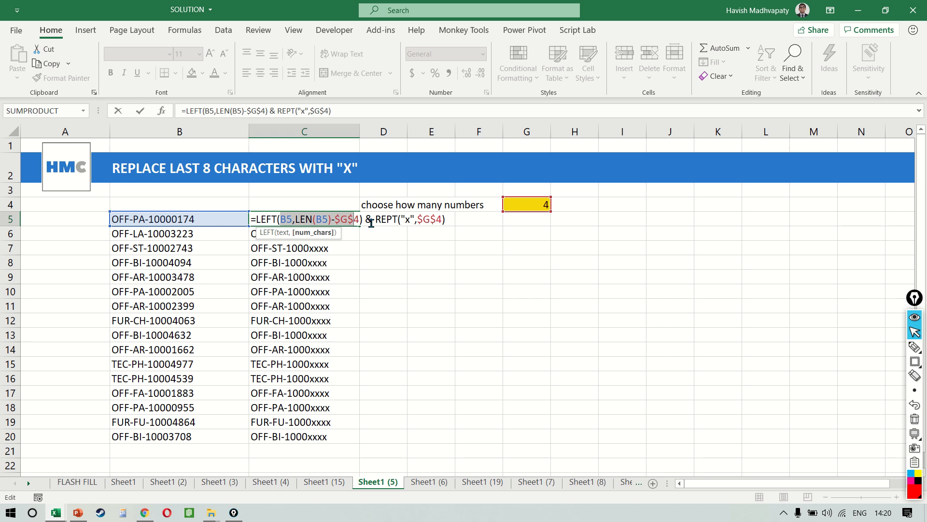
left_click_drag(375, 219, 441, 220)
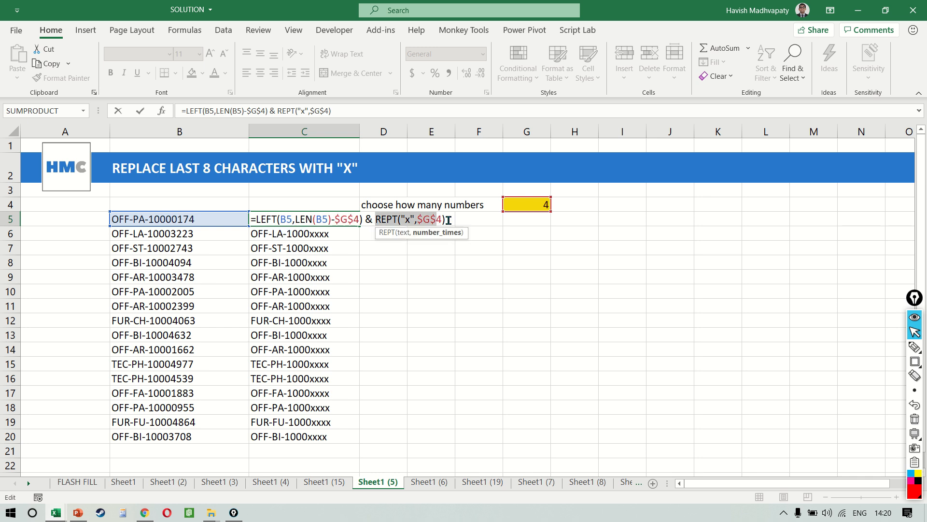